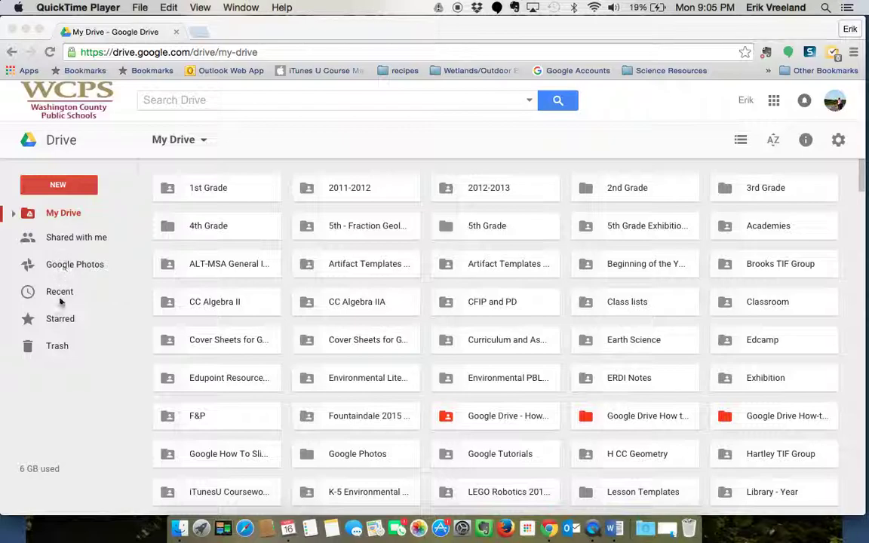
- Bring the Drive window forward and open, then dismiss, the 1st Grade folder's action menu
left_click(67, 218)
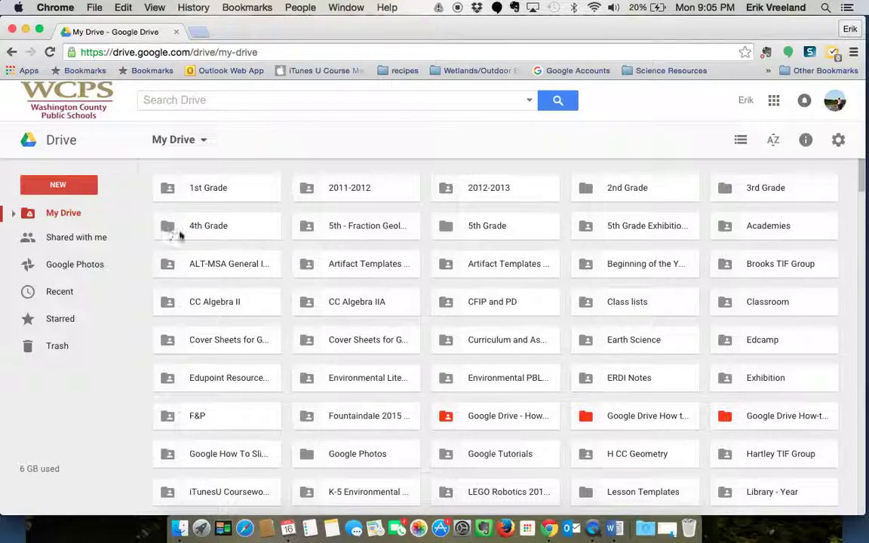
right_click(204, 191)
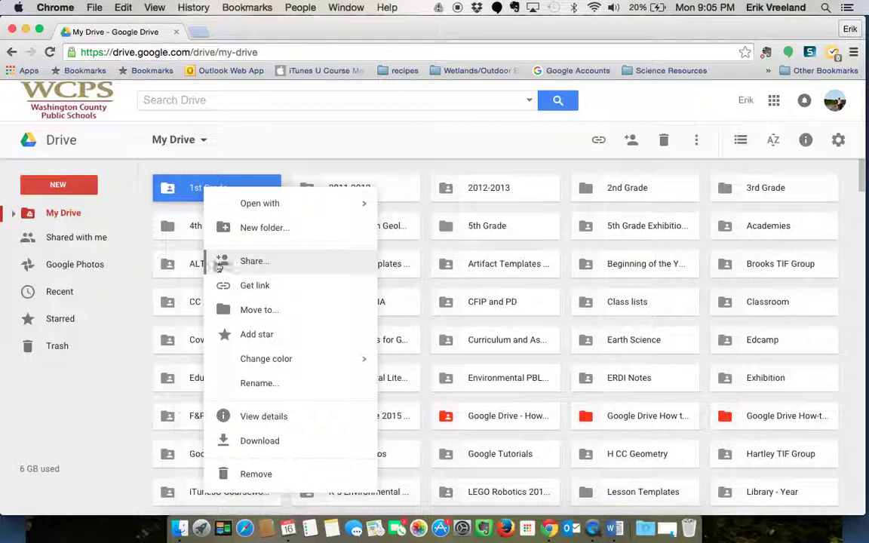
left_click(253, 263)
left_click(199, 197)
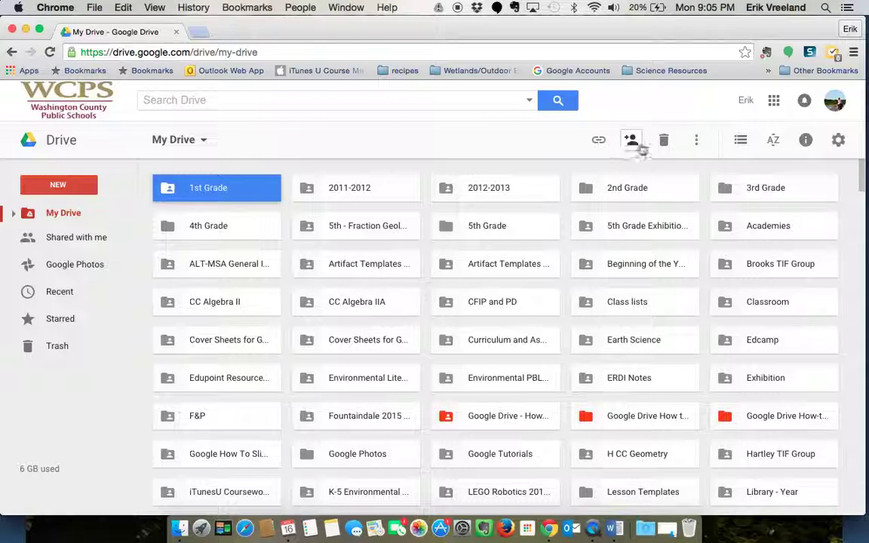
- Reselect only the 1st Grade folder and choose Share from its context menu
left_click(310, 188, "super")
left_click(474, 193, "super")
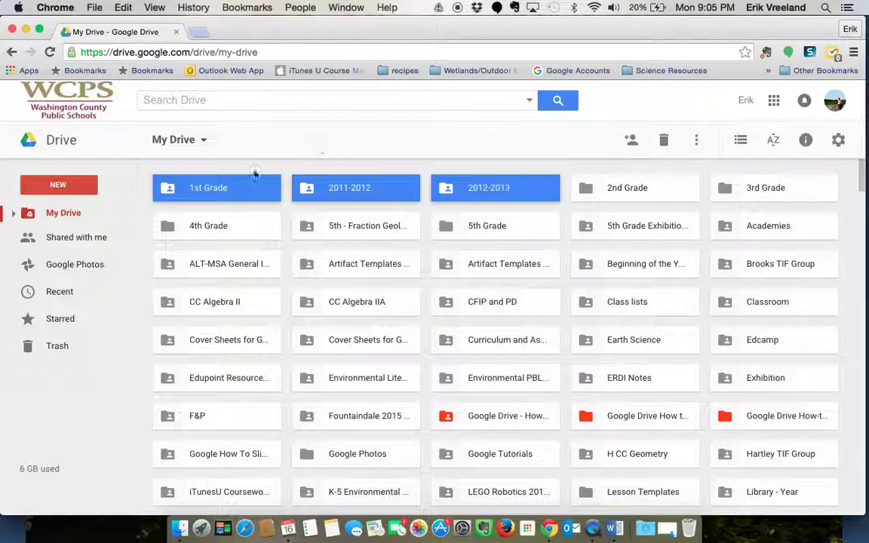
left_click(240, 195)
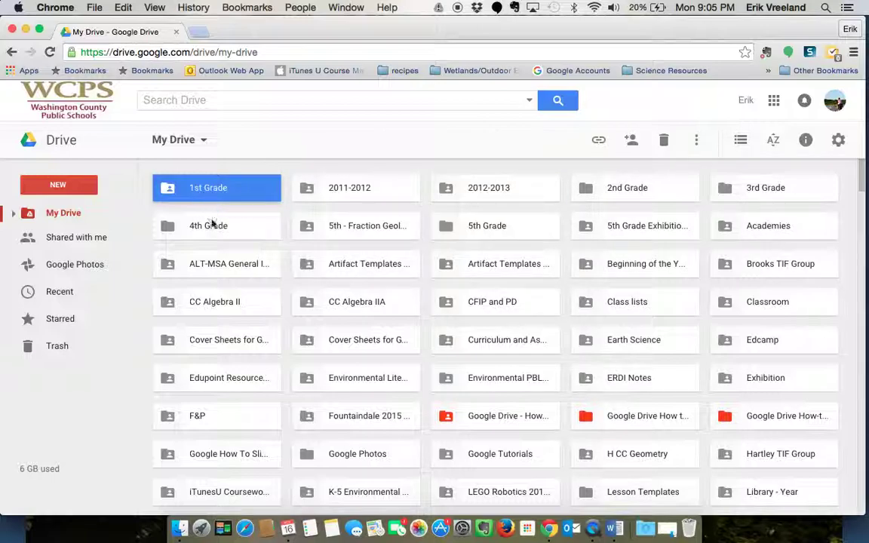
left_click(218, 223)
left_click(230, 197)
right_click(237, 196)
left_click(287, 270)
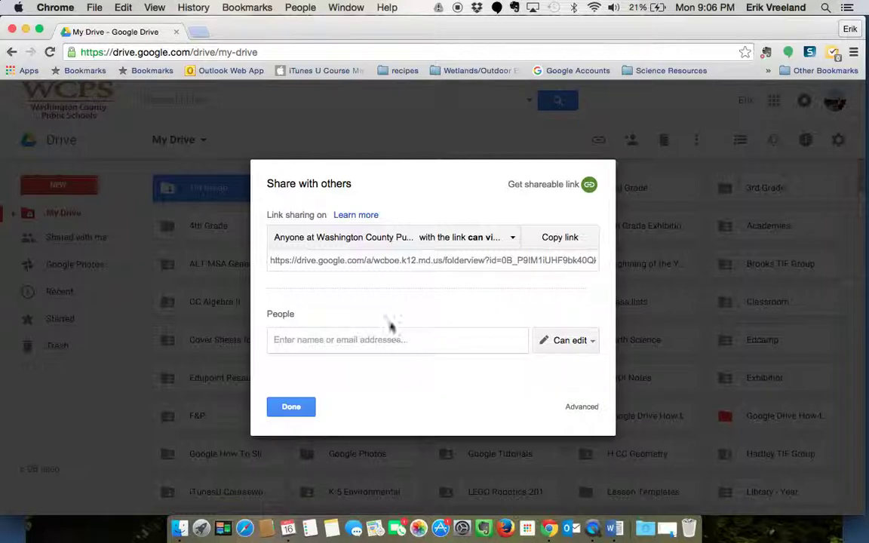
- Open the link-sharing dropdown for the 1st Grade folder's share link
left_click(514, 240)
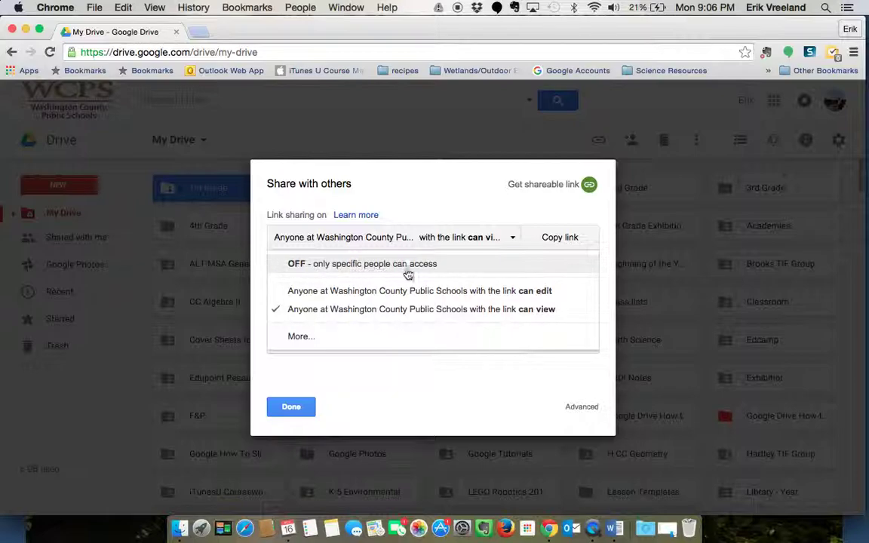
- Change Washington County Public Schools link access from Can view to Can edit and save
left_click(300, 337)
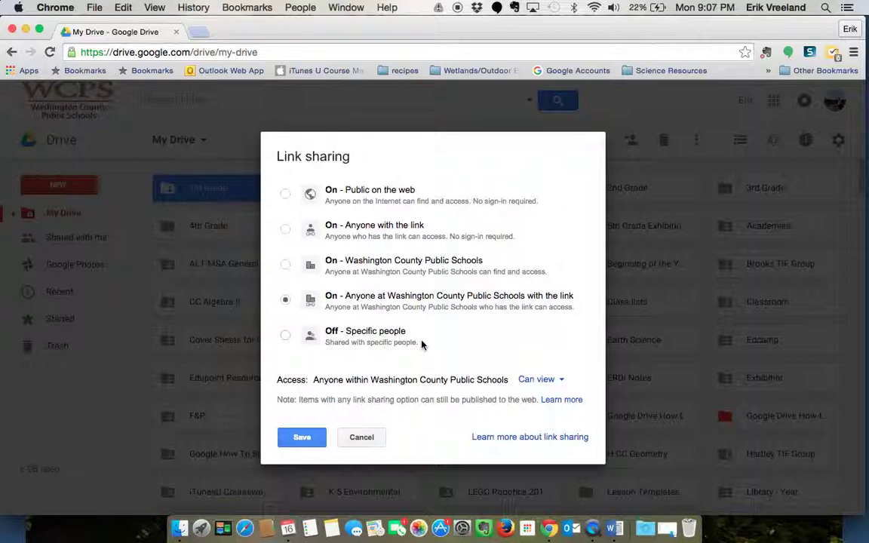
left_click(563, 381)
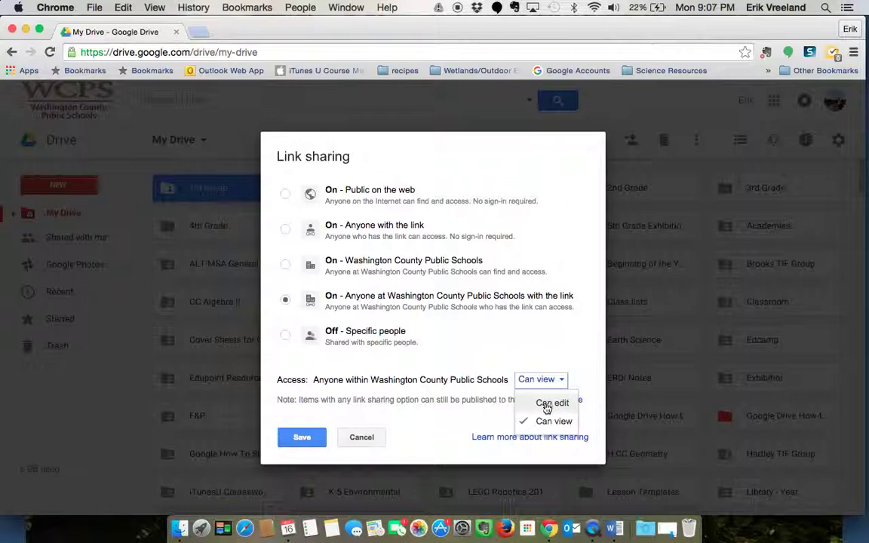
left_click(552, 404)
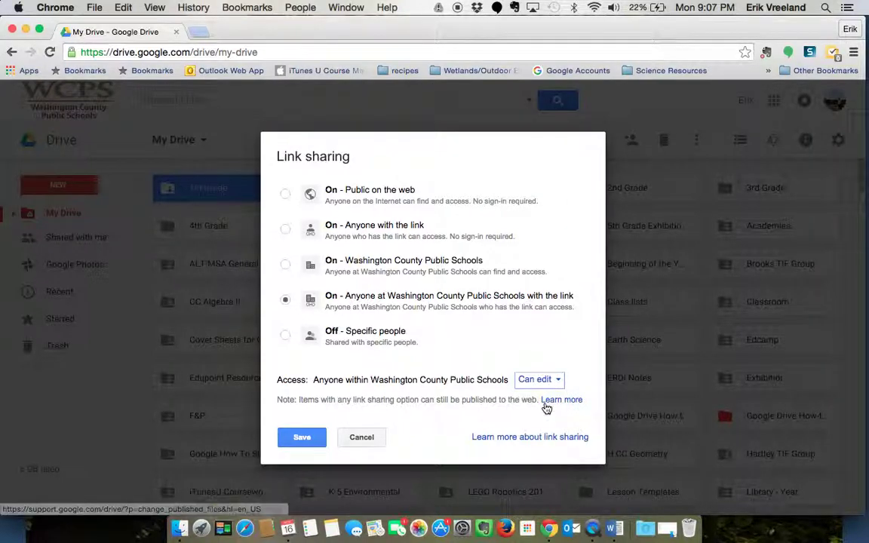
left_click(295, 439)
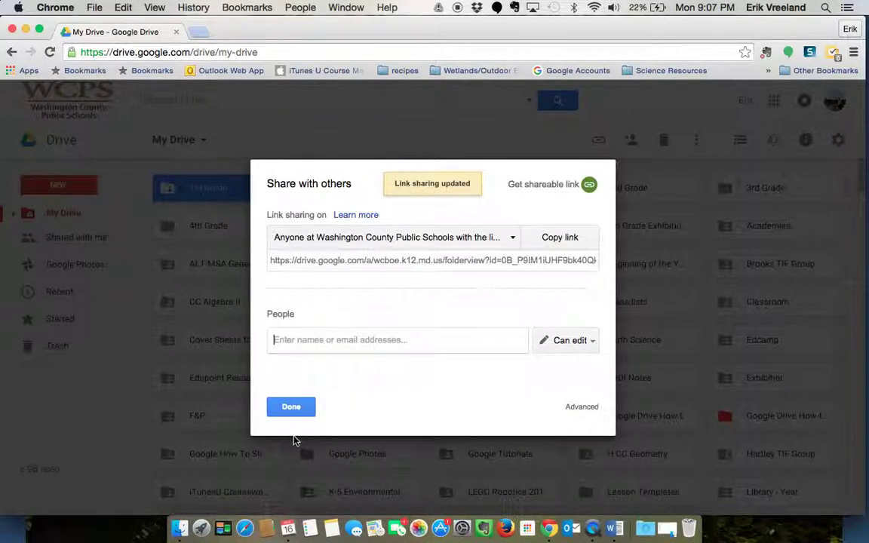
- Copy the folder's link and add the colleague's school address as an invitee
left_click(570, 240)
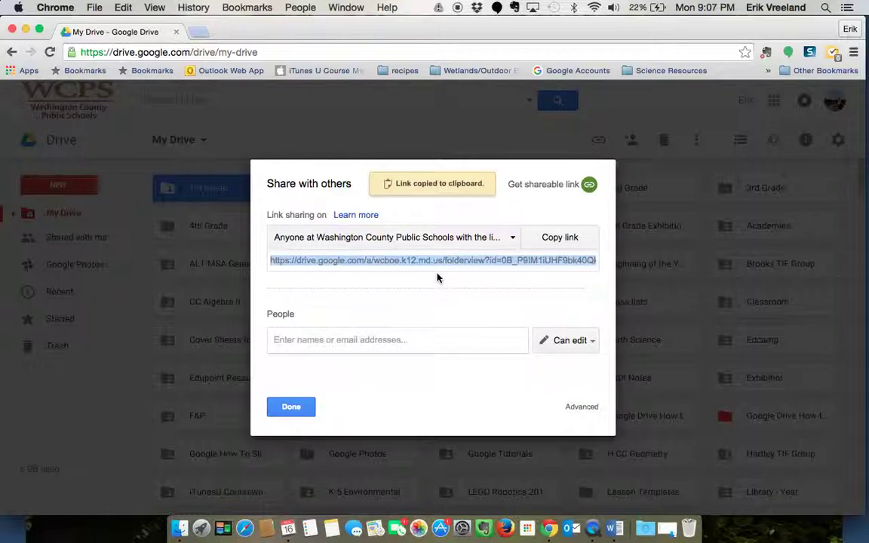
left_click(307, 341)
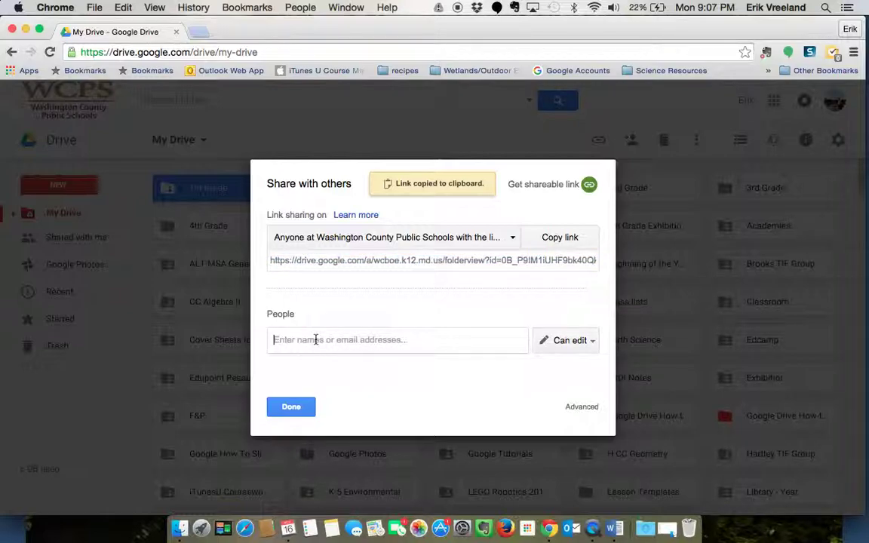
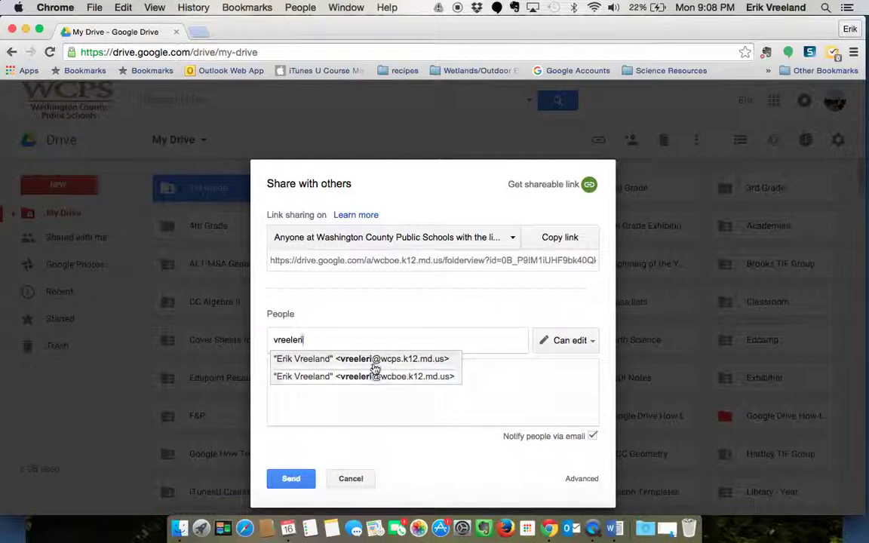
left_click(393, 359)
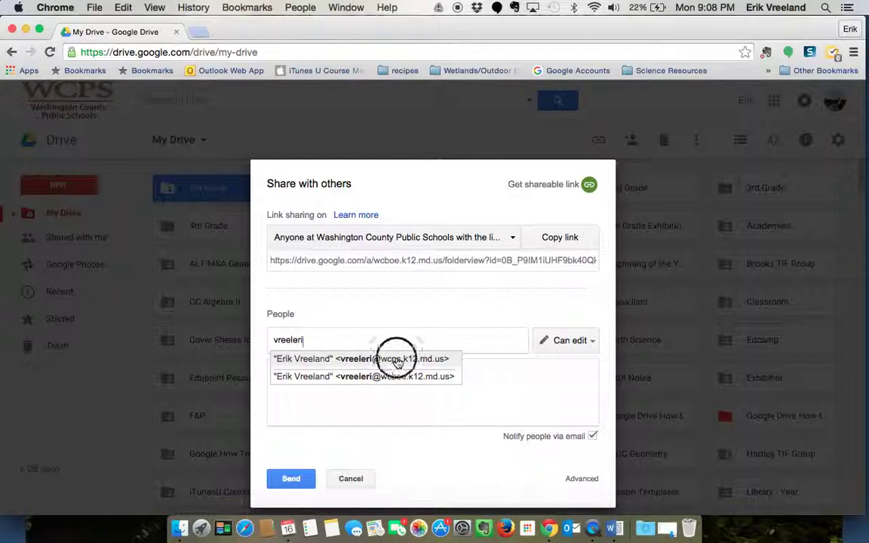
- Keep the invitee at Can edit and write the note 'Here is a new folder'
left_click(593, 342)
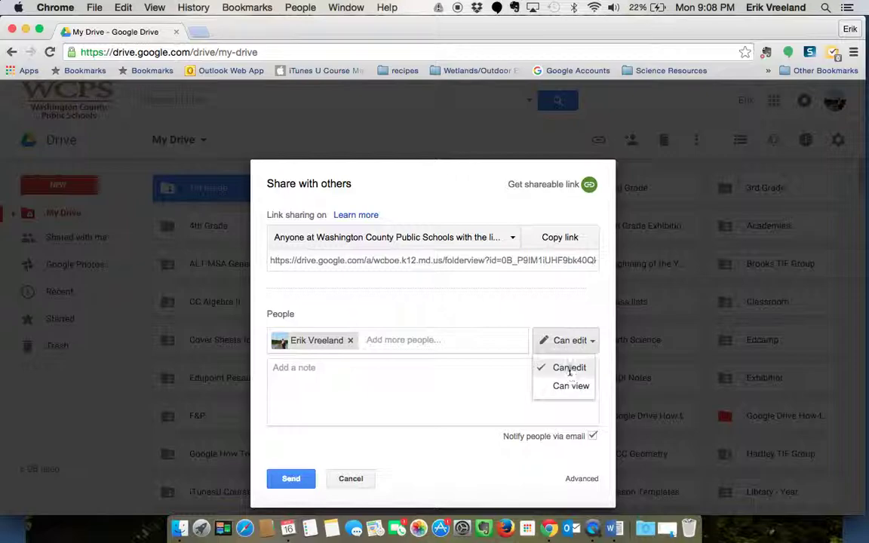
left_click(570, 368)
left_click(324, 365)
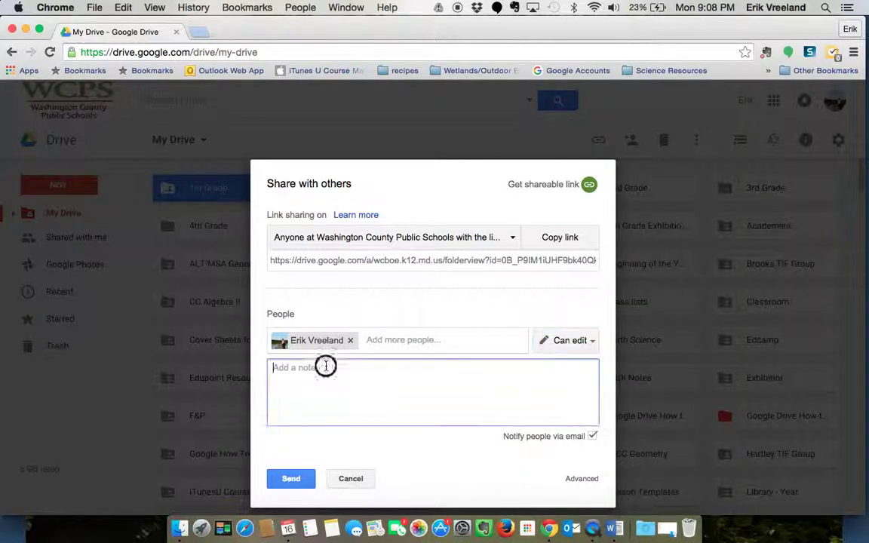
type("Here is a")
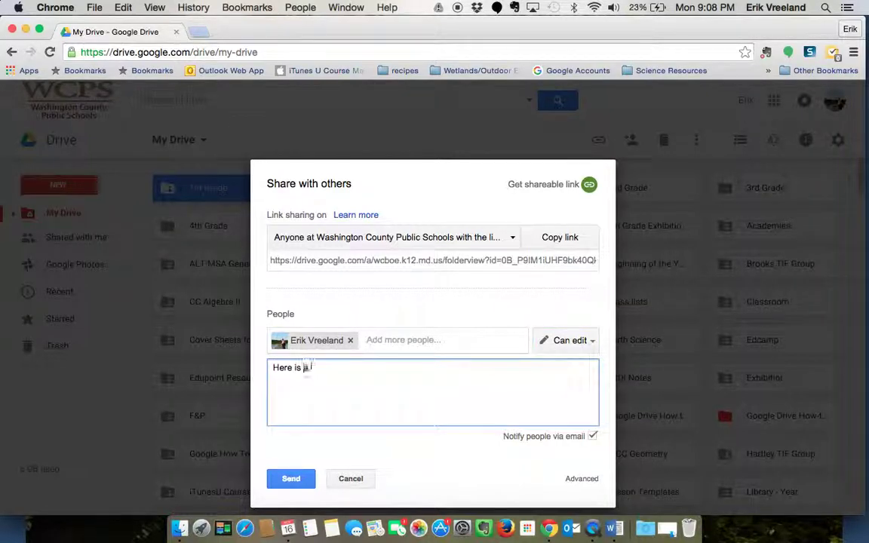
type(" new folder.")
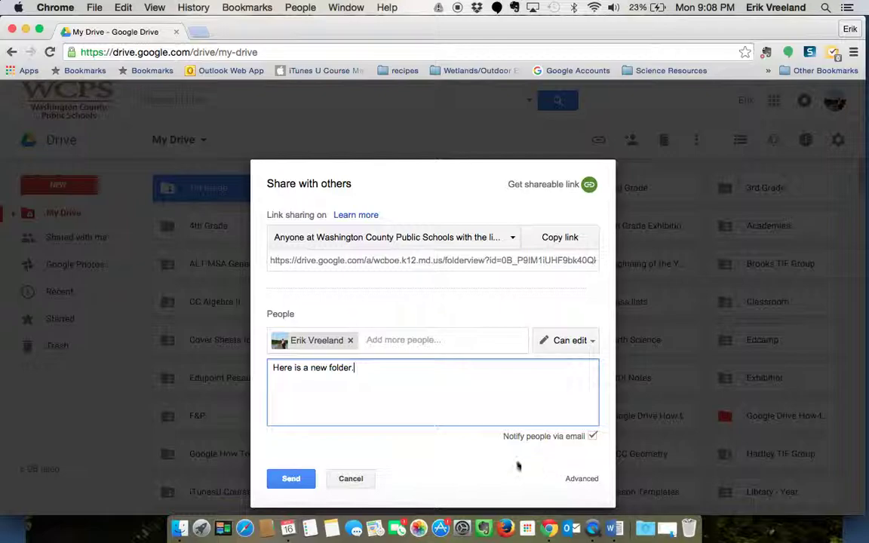
- Send the colleague the Can edit invitation with the note from the full sharing settings
left_click(585, 482)
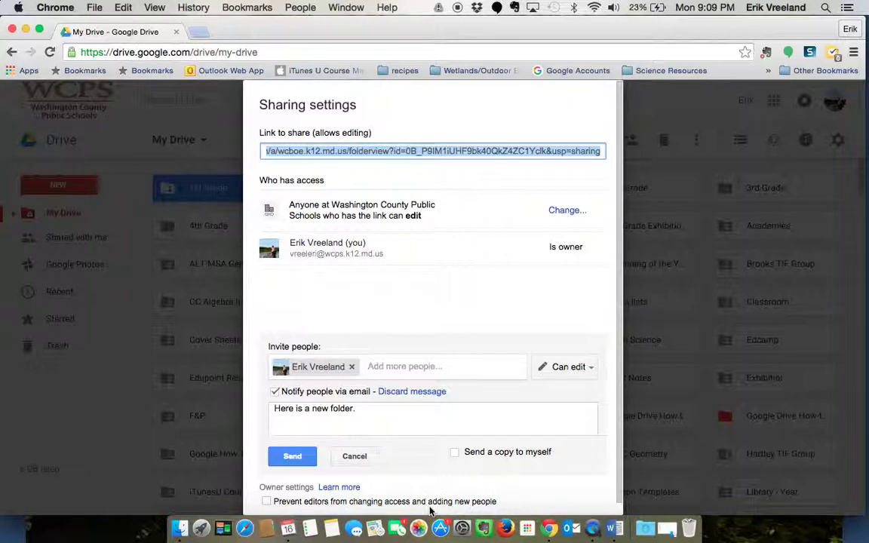
scroll(488, 495, "down", 1)
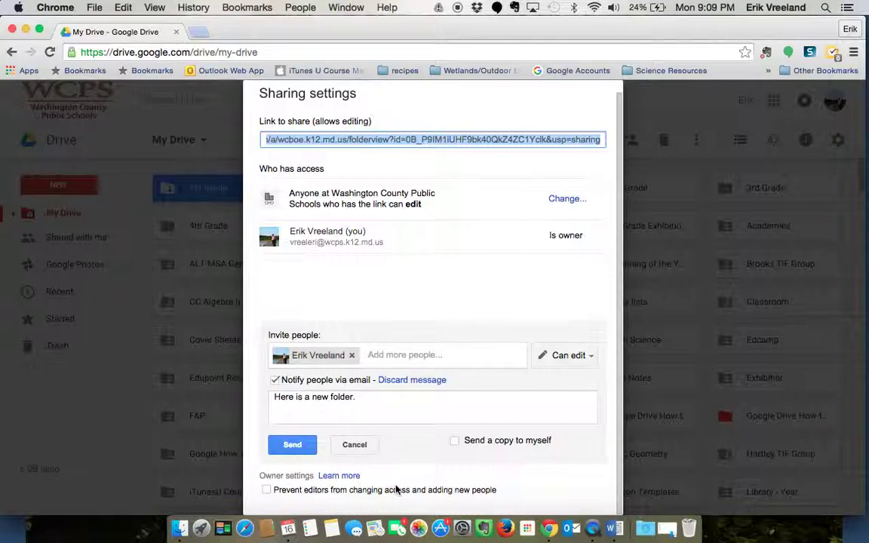
left_click(292, 447)
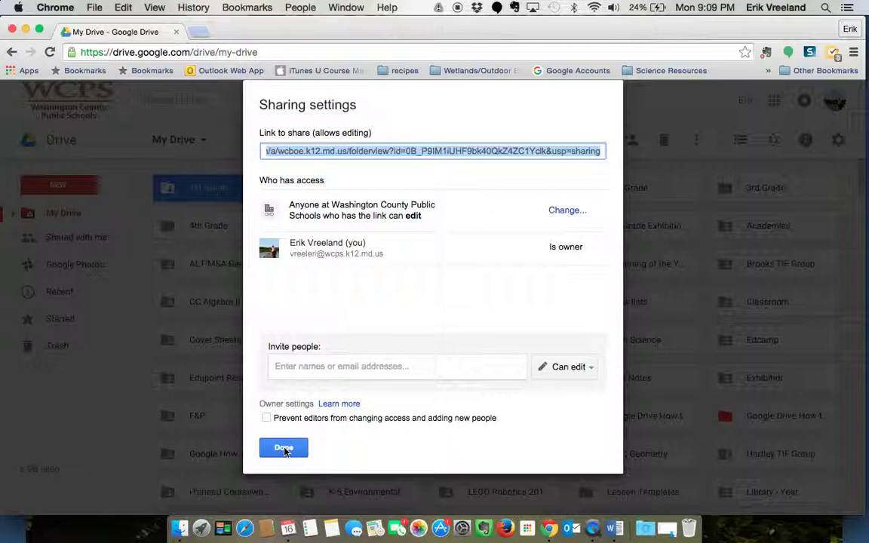
- Drag the 5K Photos folder from Shared with me onto My Drive, then view My Drive
left_click(284, 448)
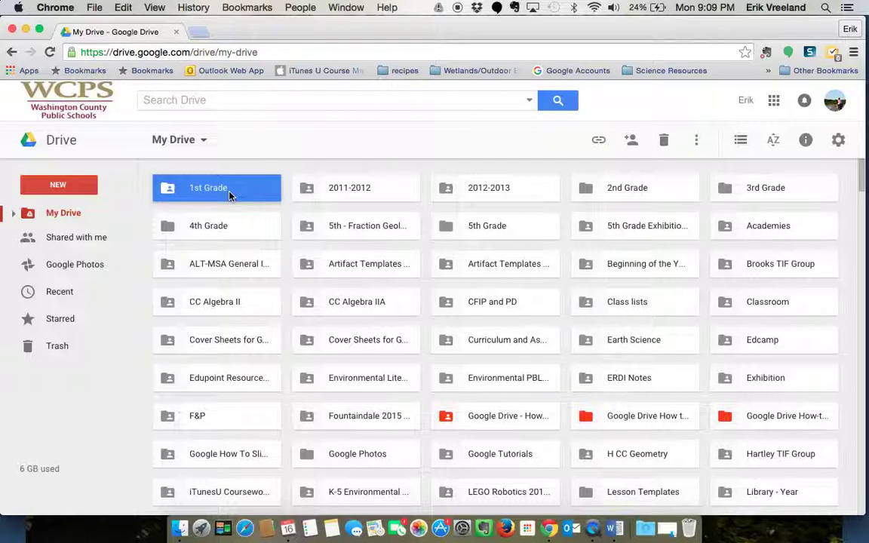
left_click(76, 240)
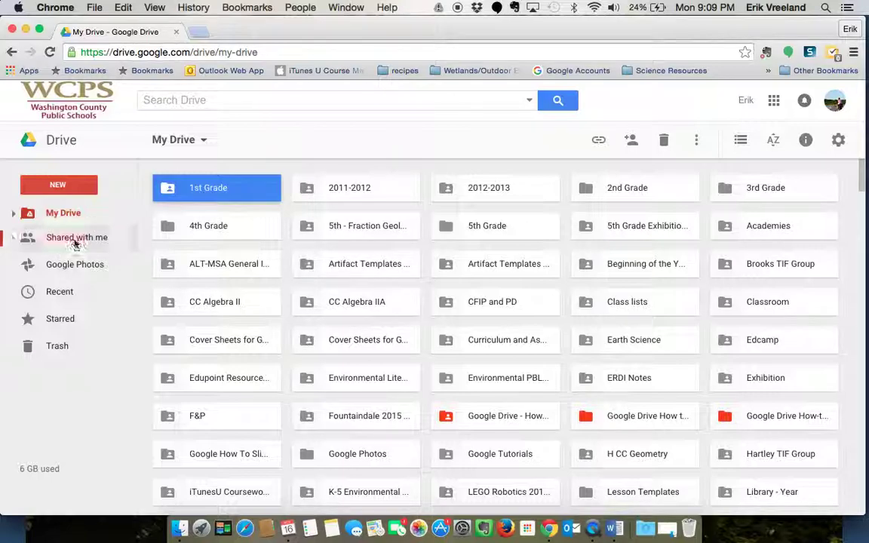
scroll(417, 269, "down", 5)
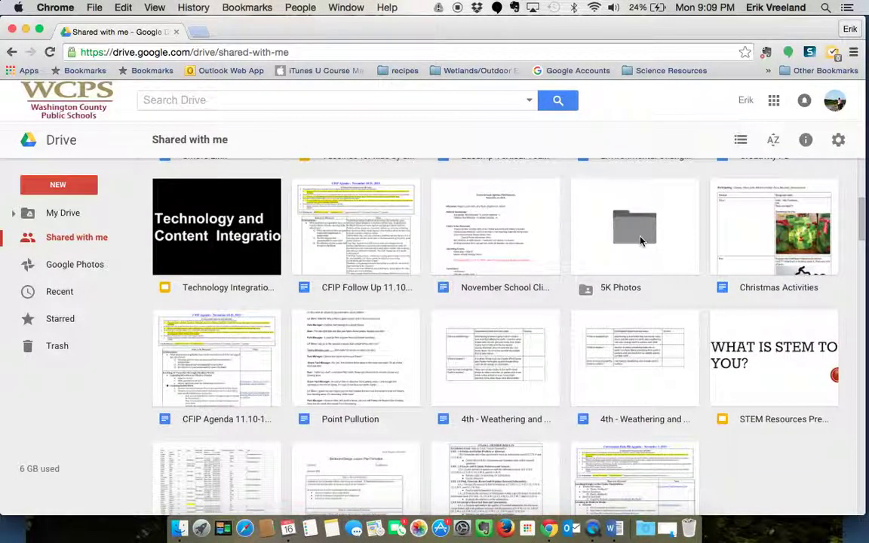
left_click(638, 230)
left_click_drag(537, 239, 55, 214)
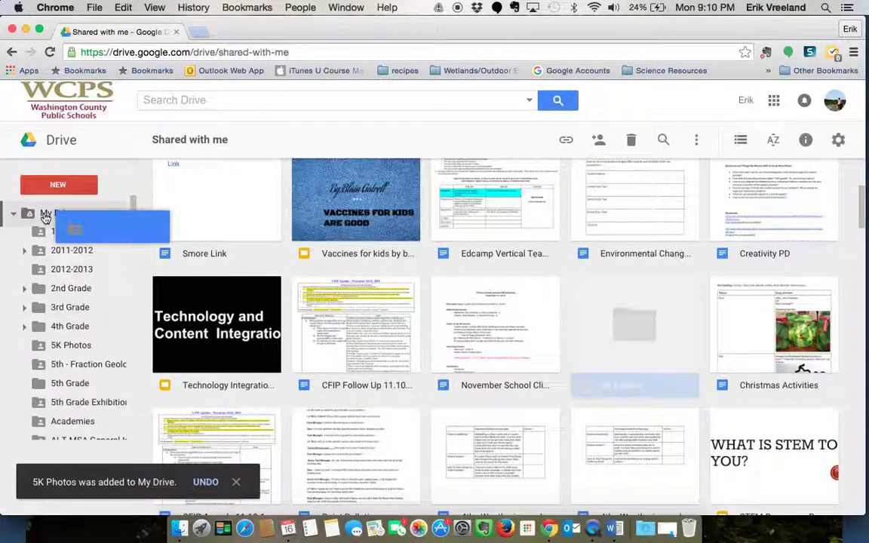
left_click(46, 216)
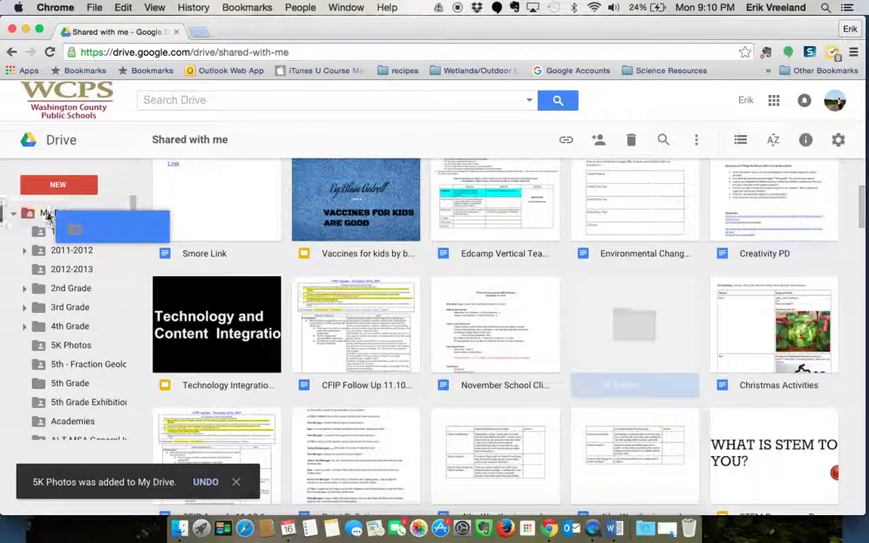